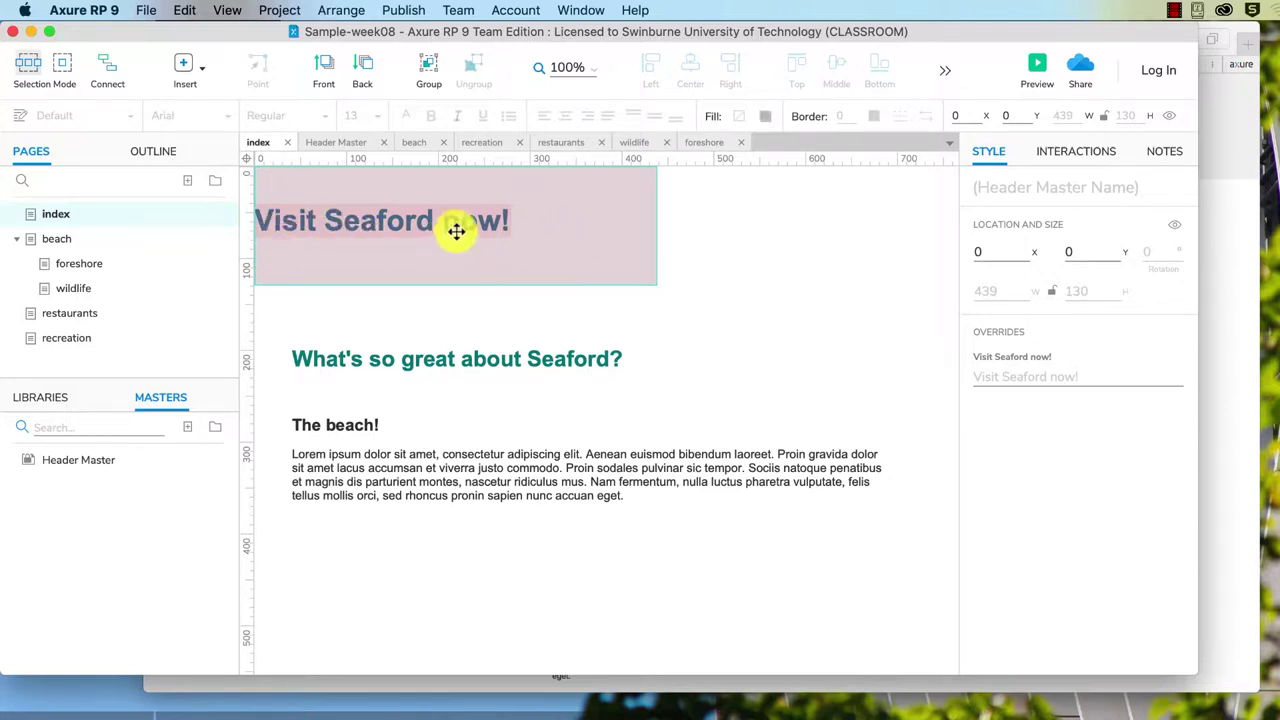
- Open the Header Master and enter its Header dynamic panel's State1 for editing
left_click(93, 464)
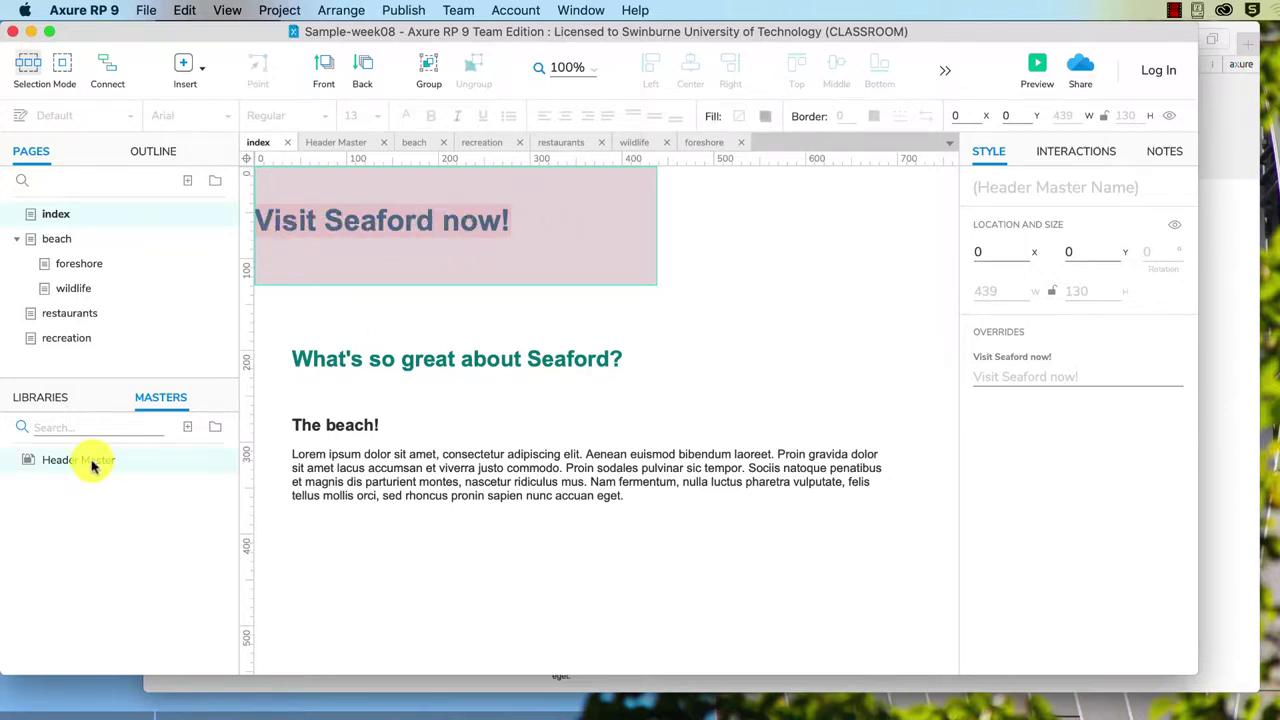
double_click(91, 464)
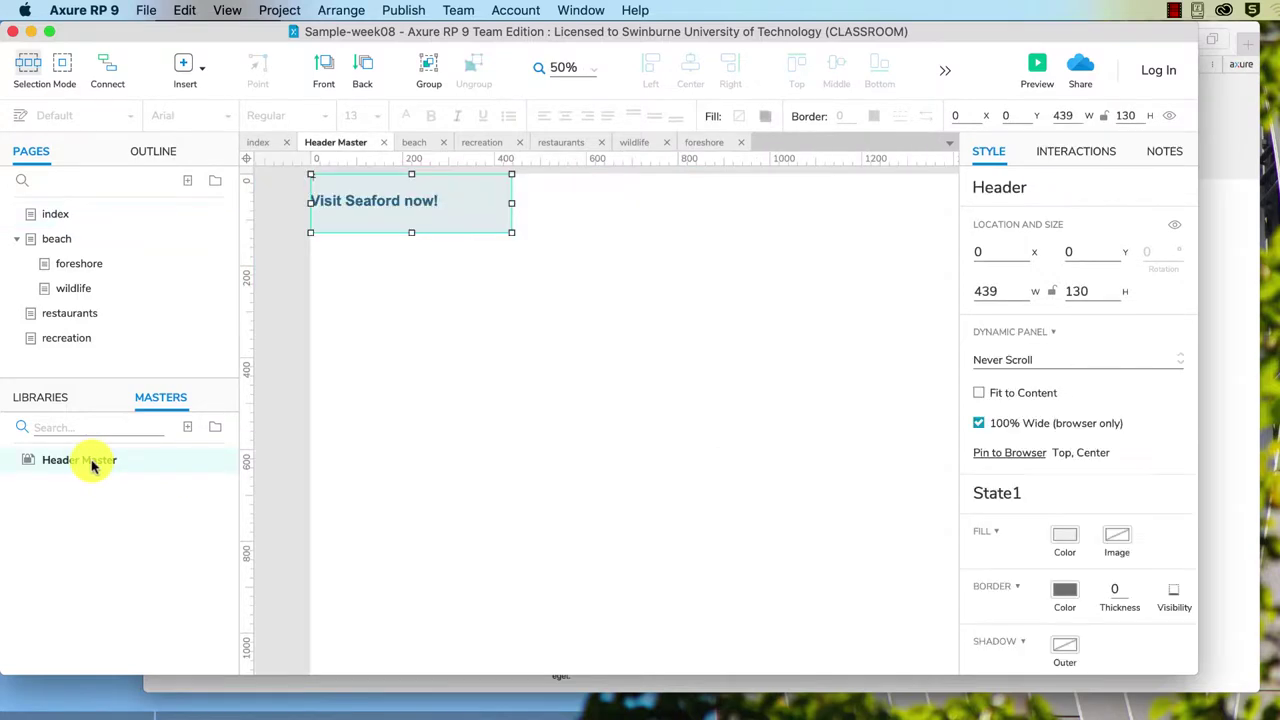
double_click(417, 201)
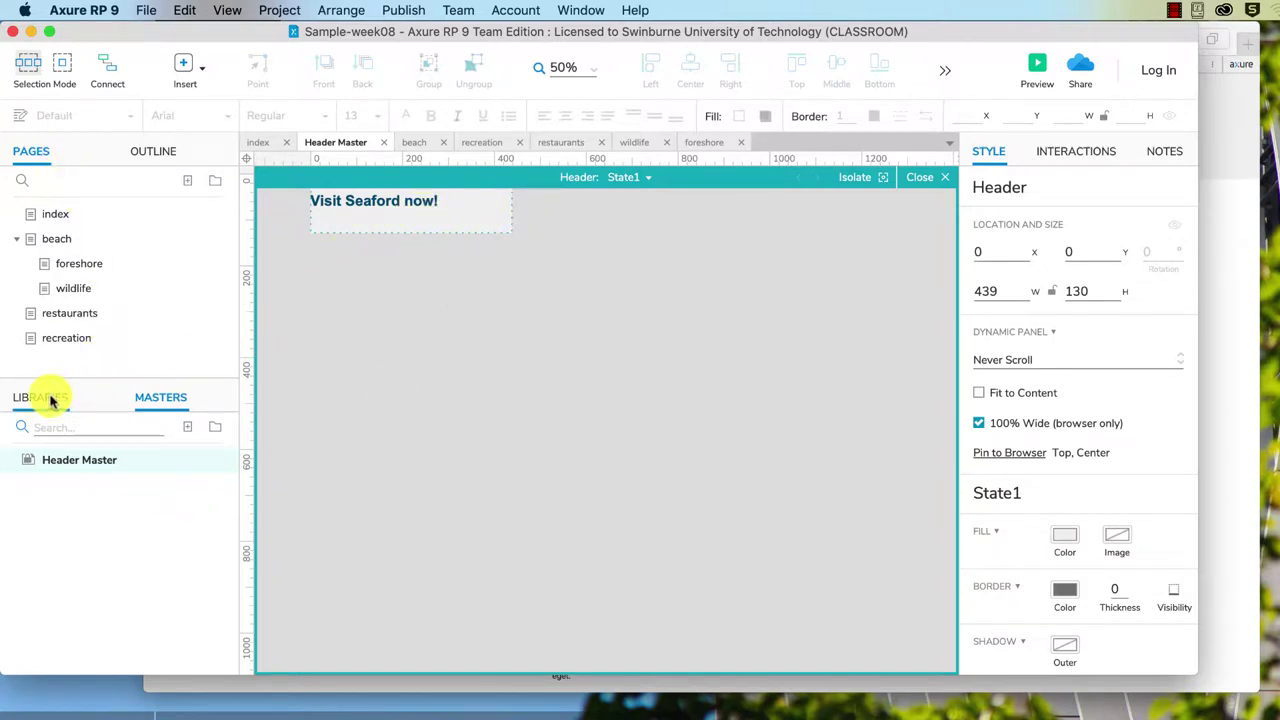
- Show the Libraries pane and scroll the Default library to the Menus and Table widgets
left_click(50, 400)
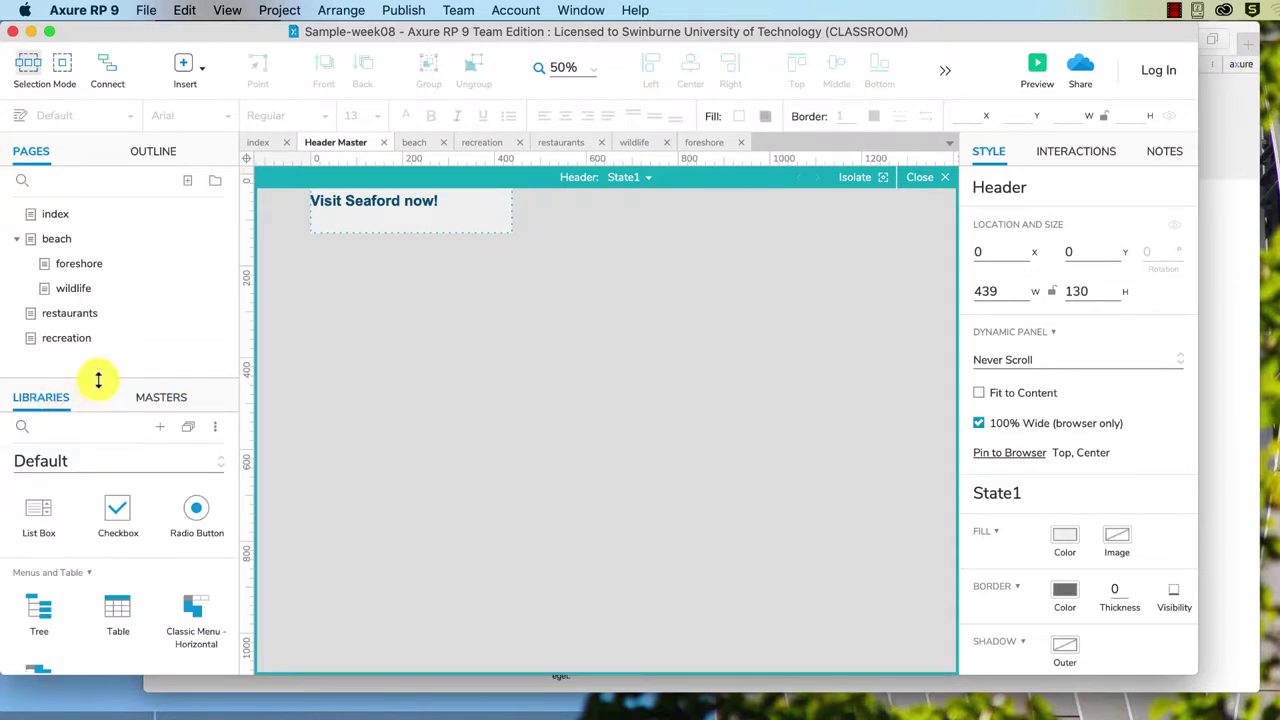
scroll(120, 515, "up", 6)
scroll(150, 530, "down", 6)
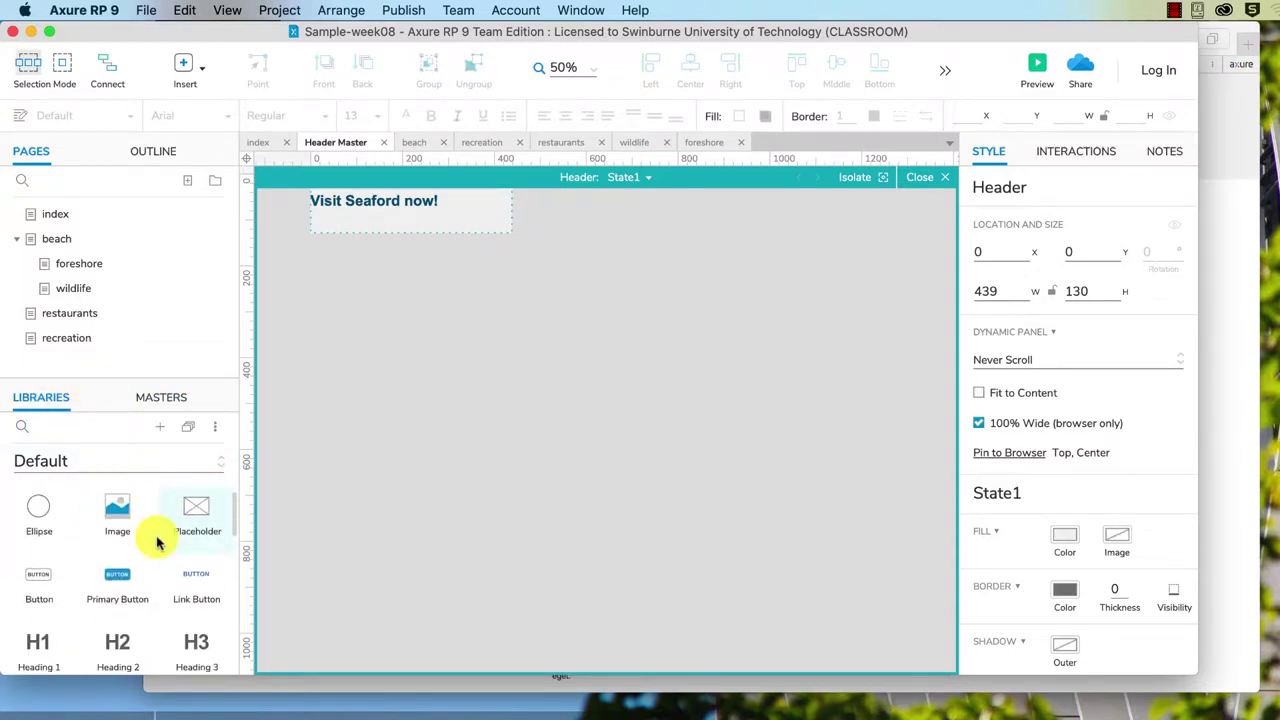
scroll(155, 540, "down", 3)
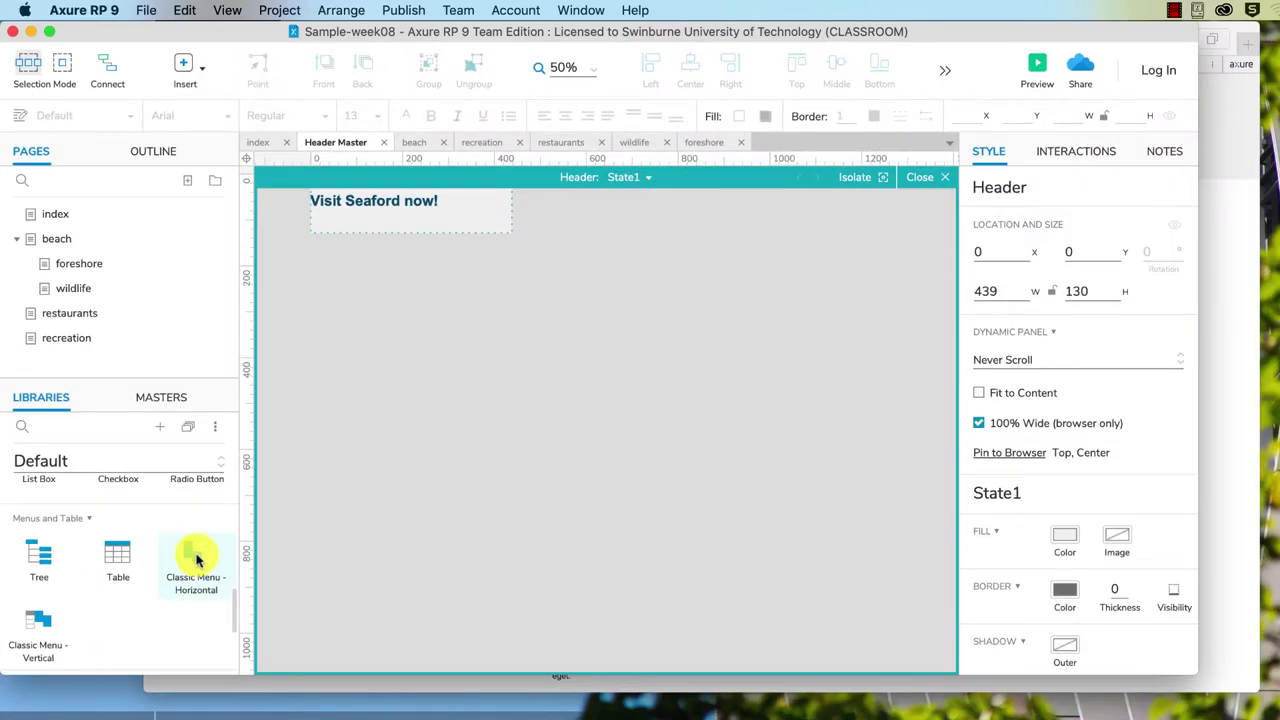
- Place a Classic Menu - Horizontal below 'Visit Seaford now!' and size it 439 × 30 at x 0, y 100
left_click_drag(196, 560, 314, 227)
left_click_drag(448, 231, 513, 230)
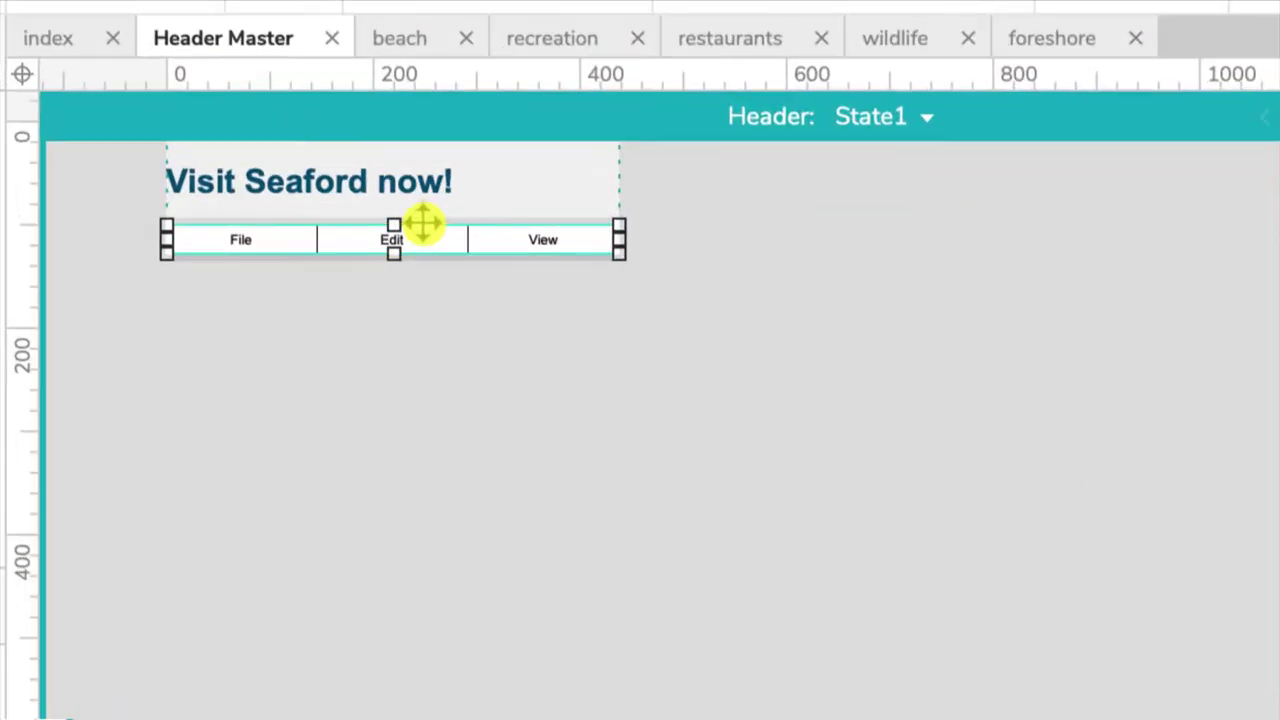
left_click(533, 198)
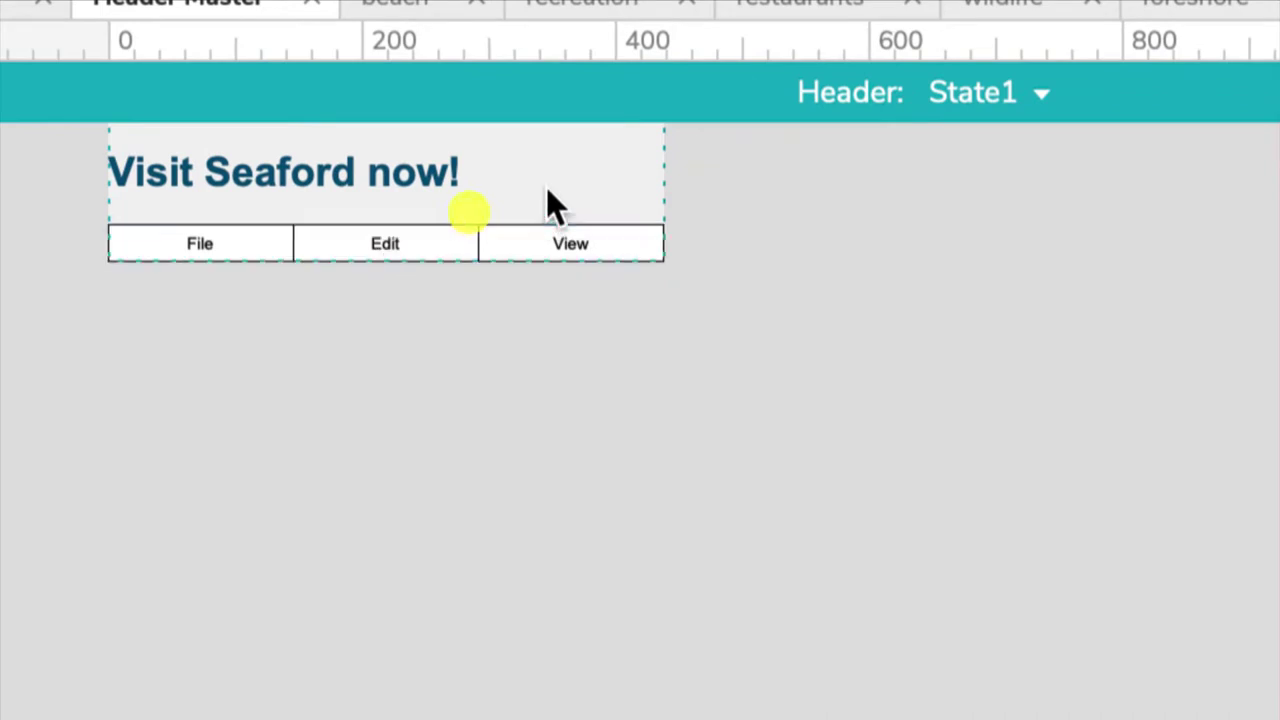
left_click(514, 246)
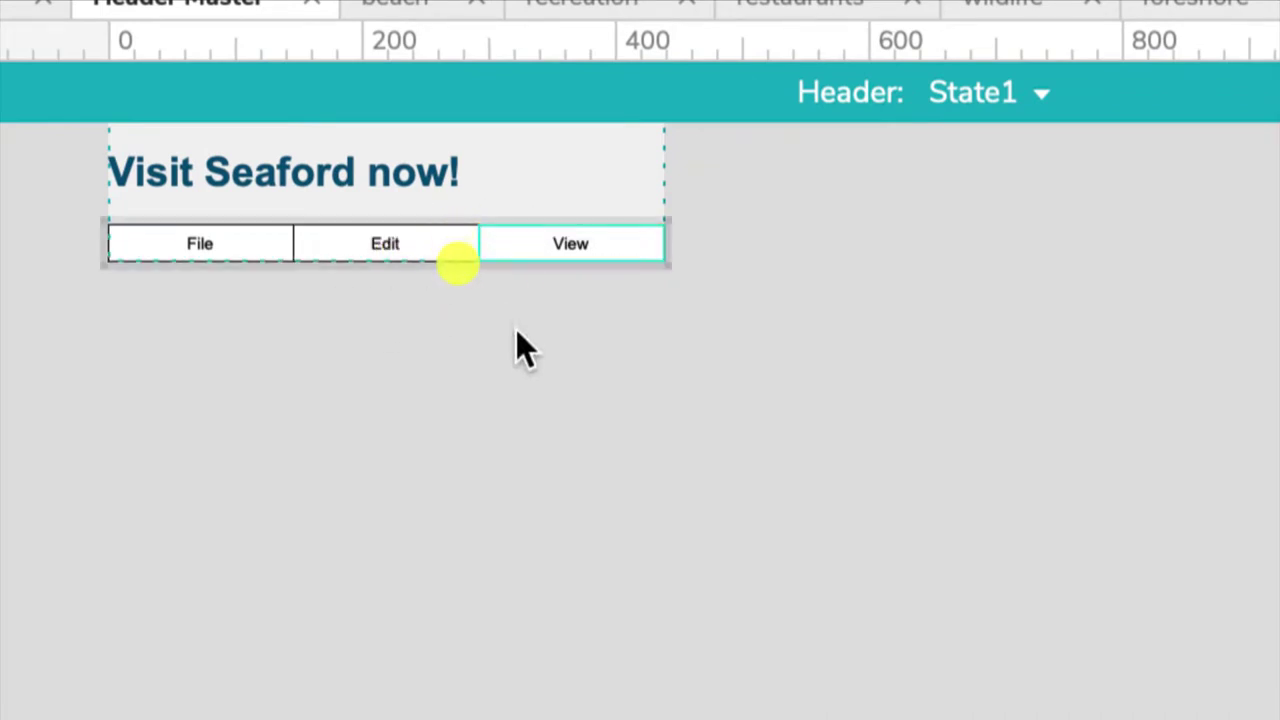
left_click(468, 218)
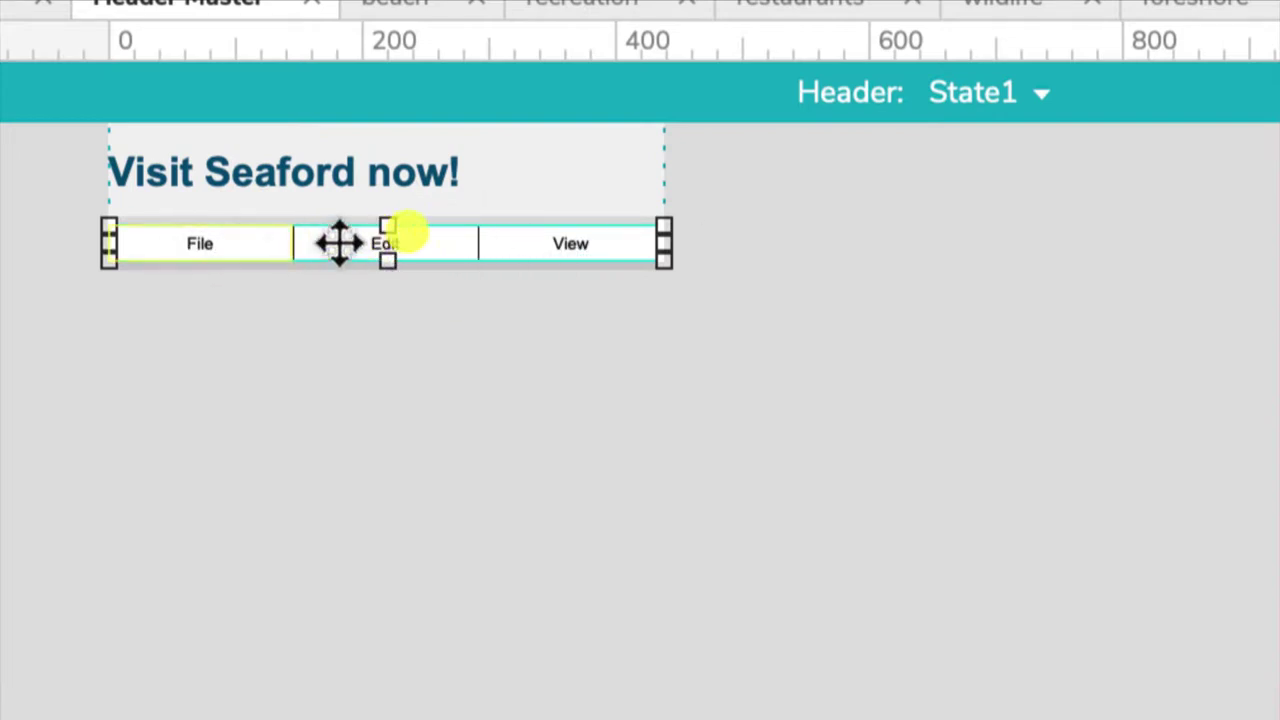
mouse_move(663, 246)
left_mouse_down()
mouse_move(543, 251)
mouse_move(660, 254)
left_mouse_up()
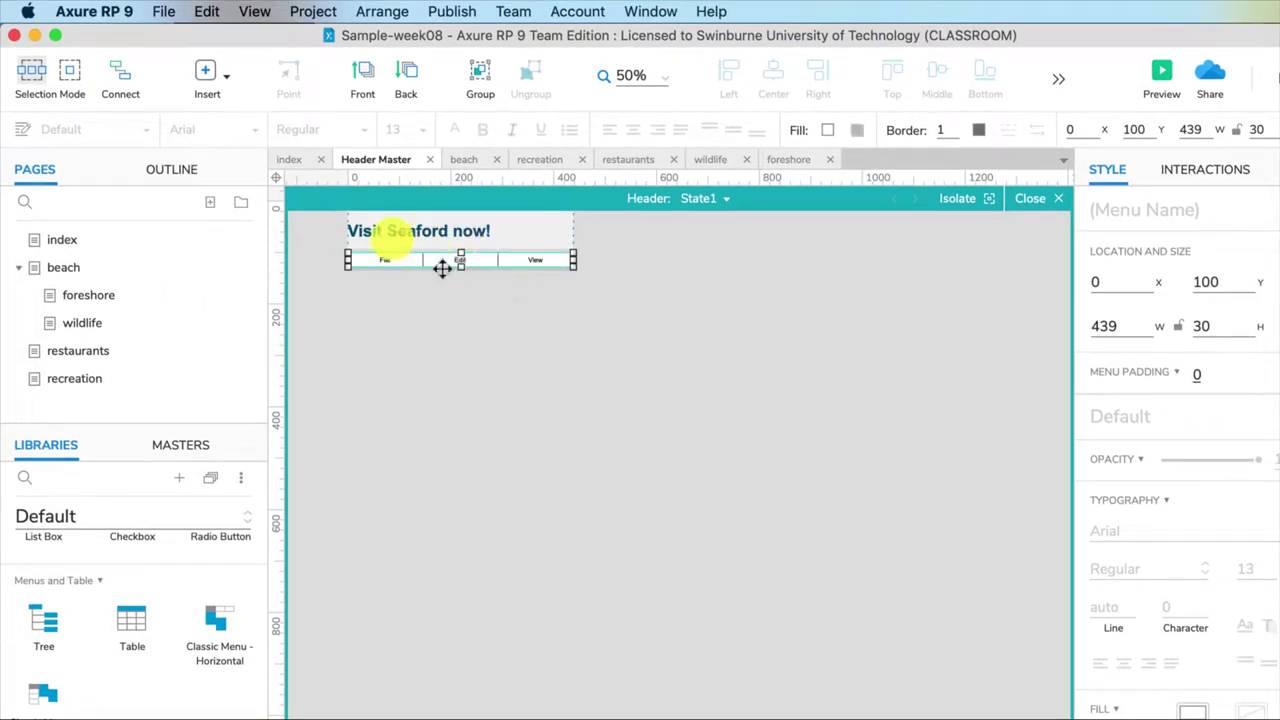
- Relabel the menu items Home, Beach and Restaurants, then close the Header: State1 editor
left_click(384, 262)
double_click(384, 259)
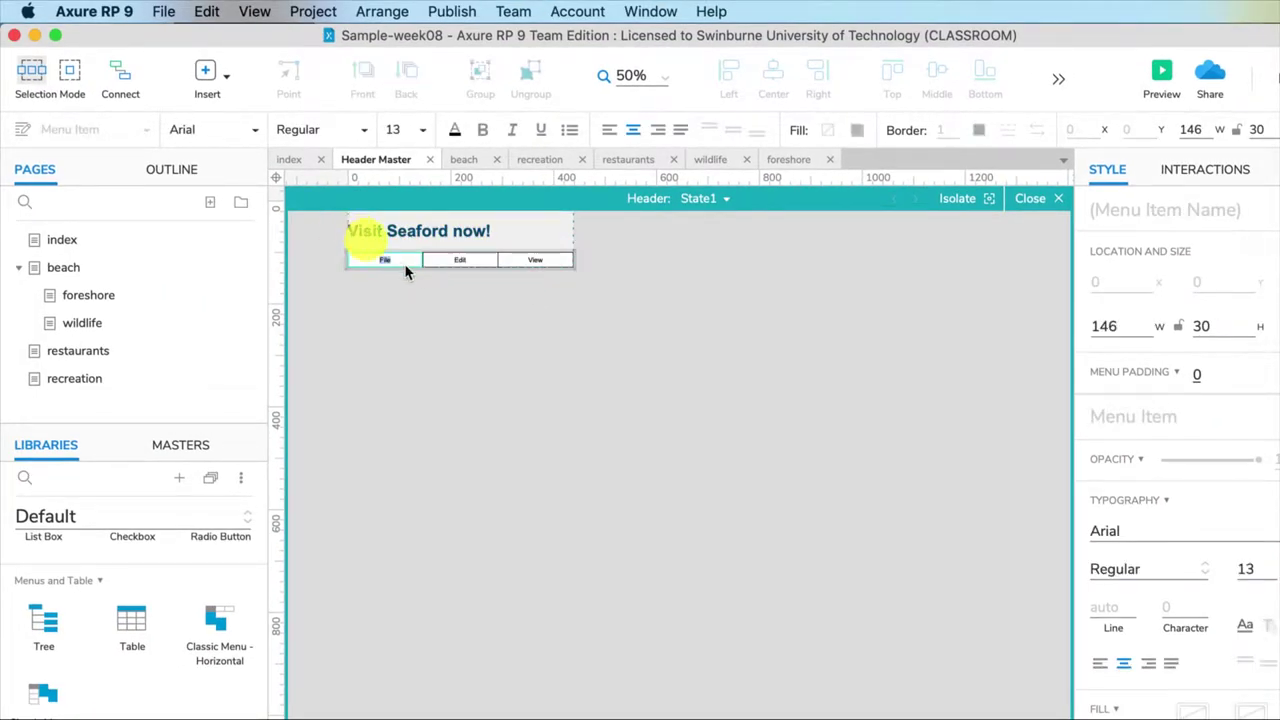
type("Home")
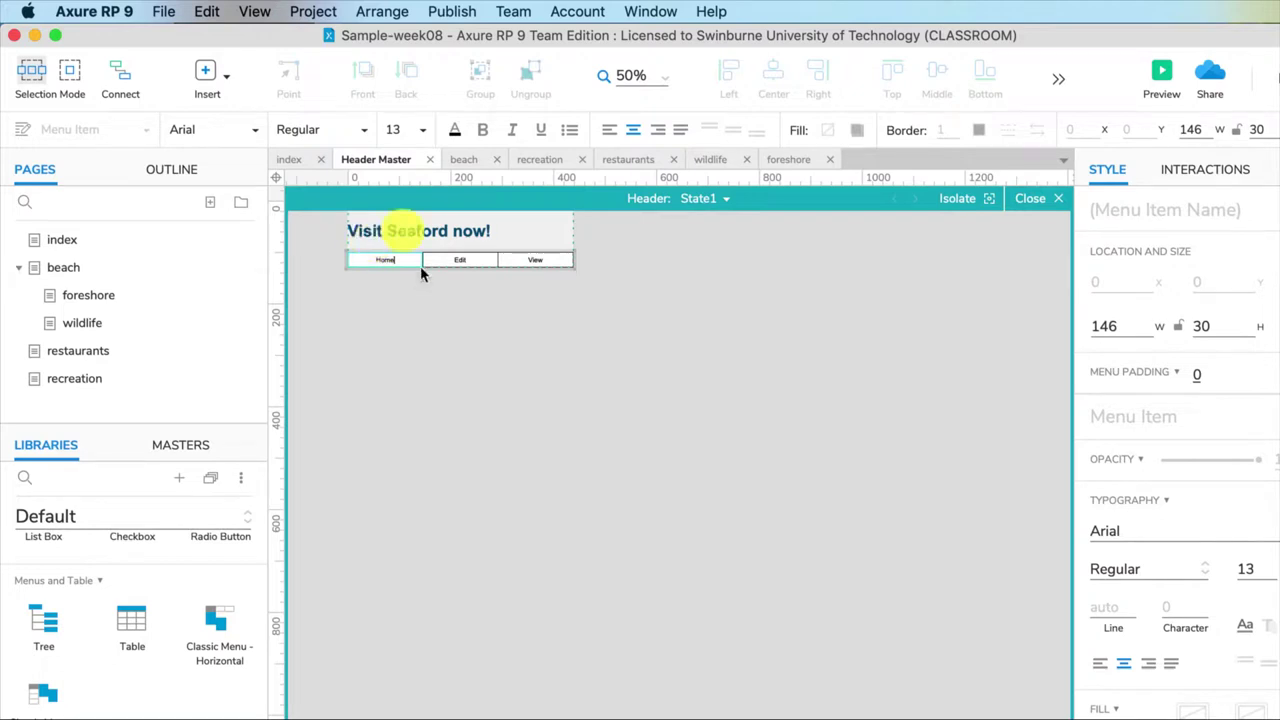
double_click(460, 260)
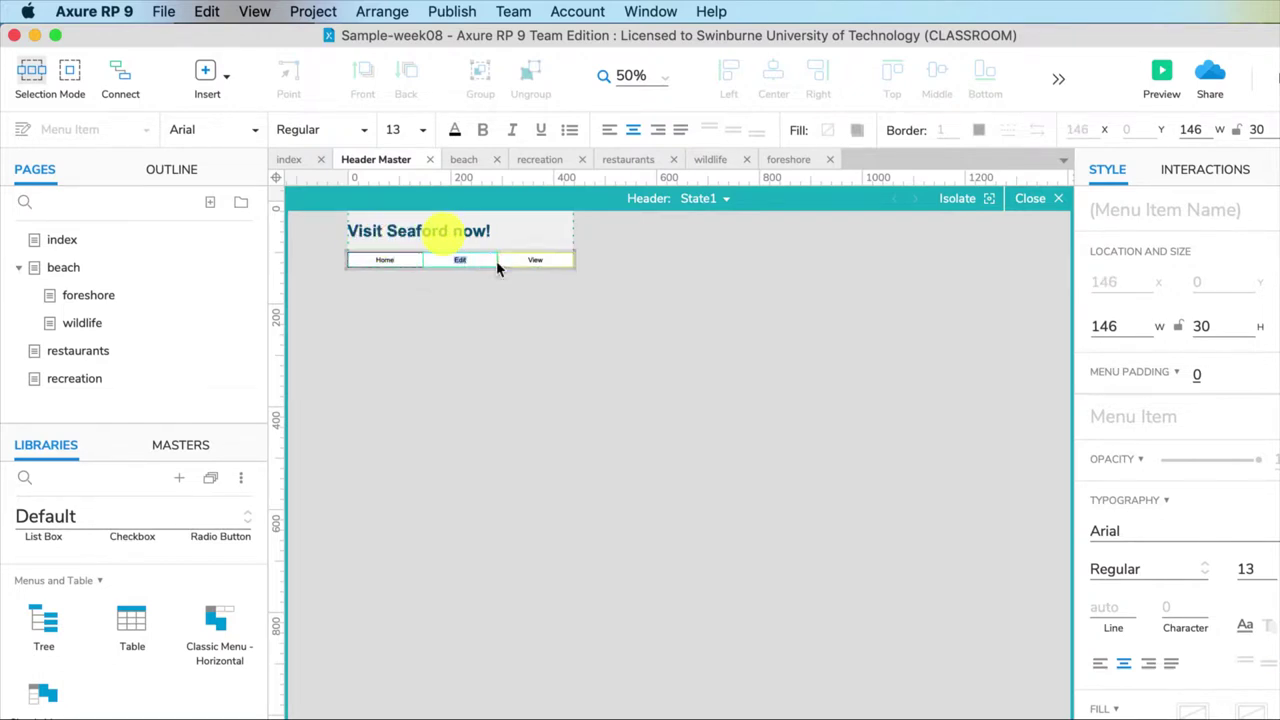
type("Beach")
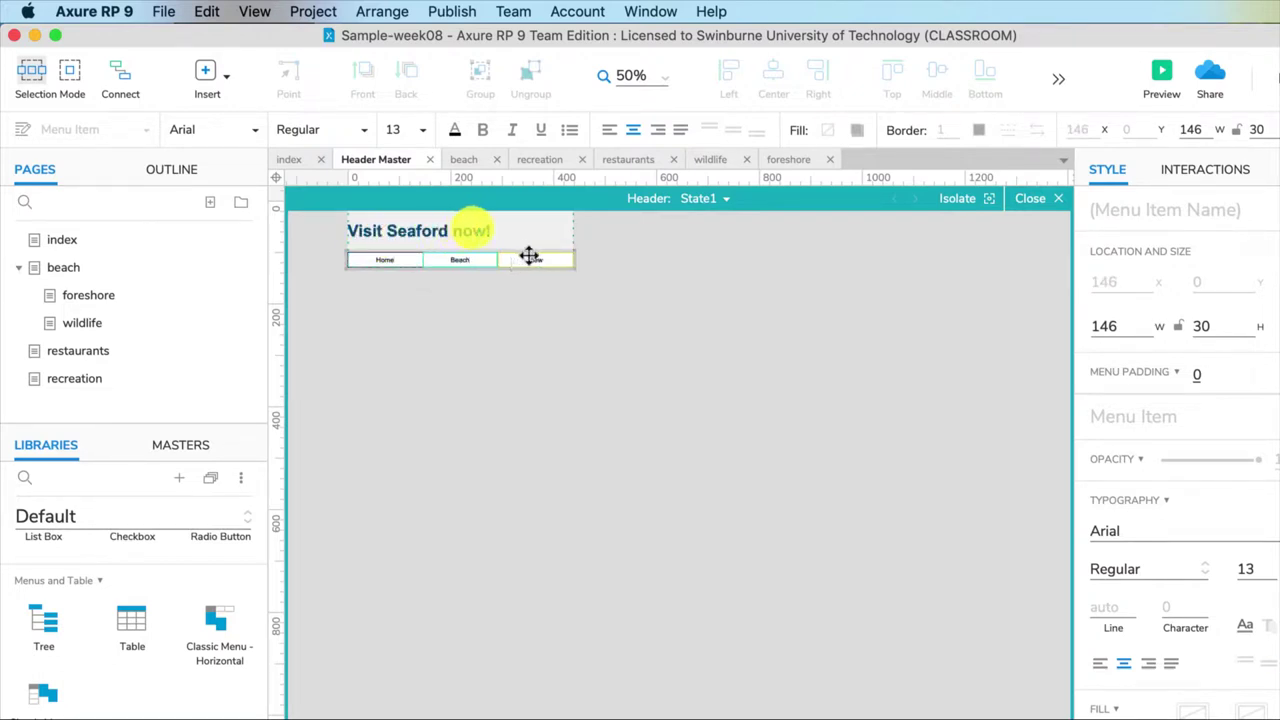
double_click(535, 260)
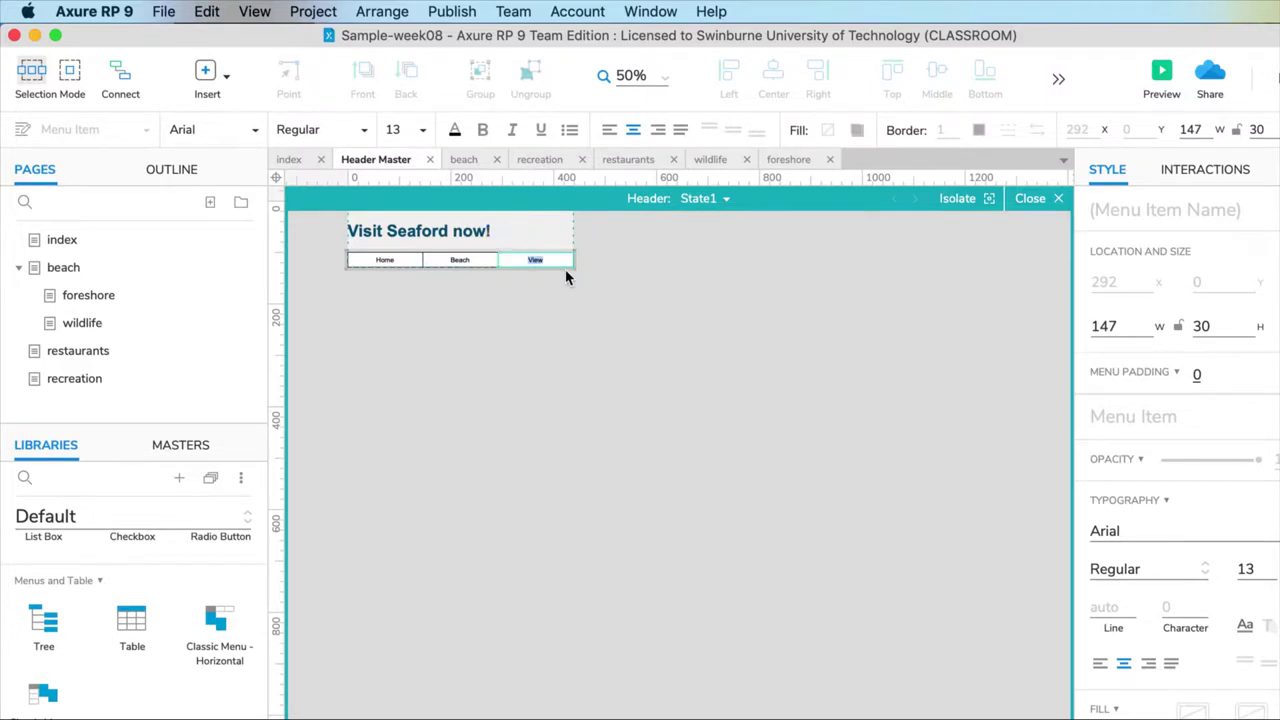
type("Restaurants")
left_click(540, 287)
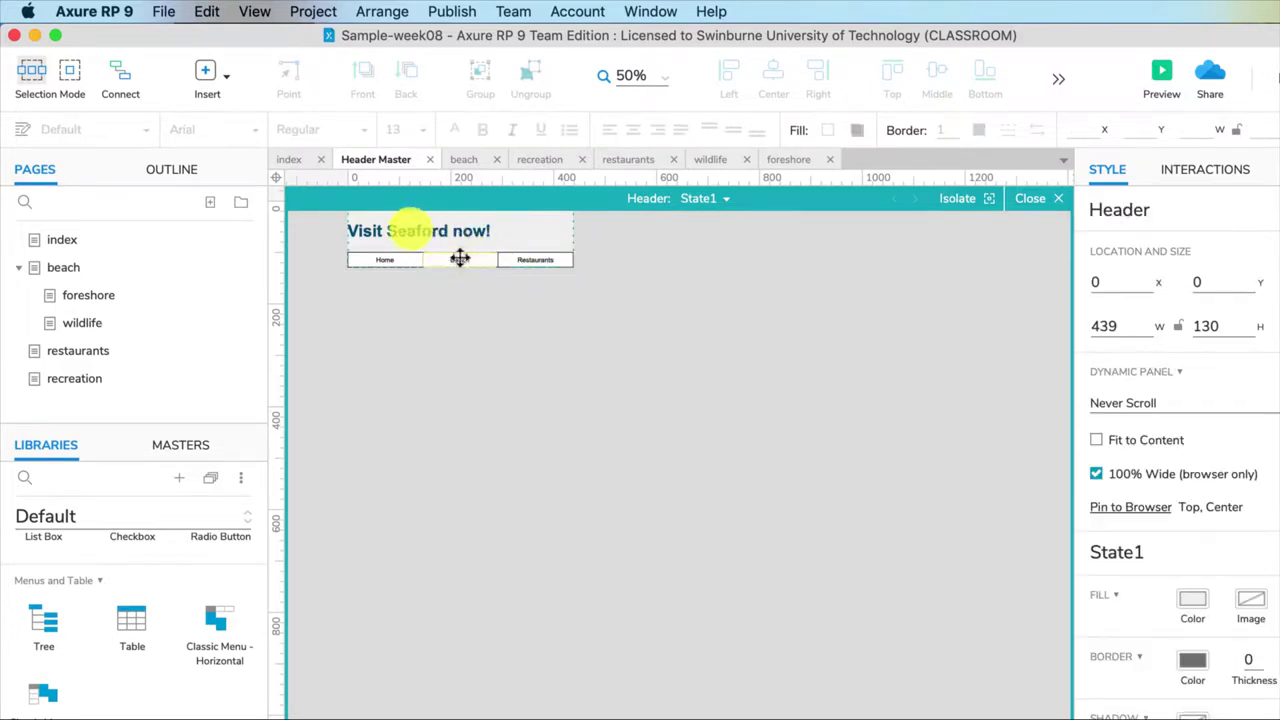
left_click(1032, 198)
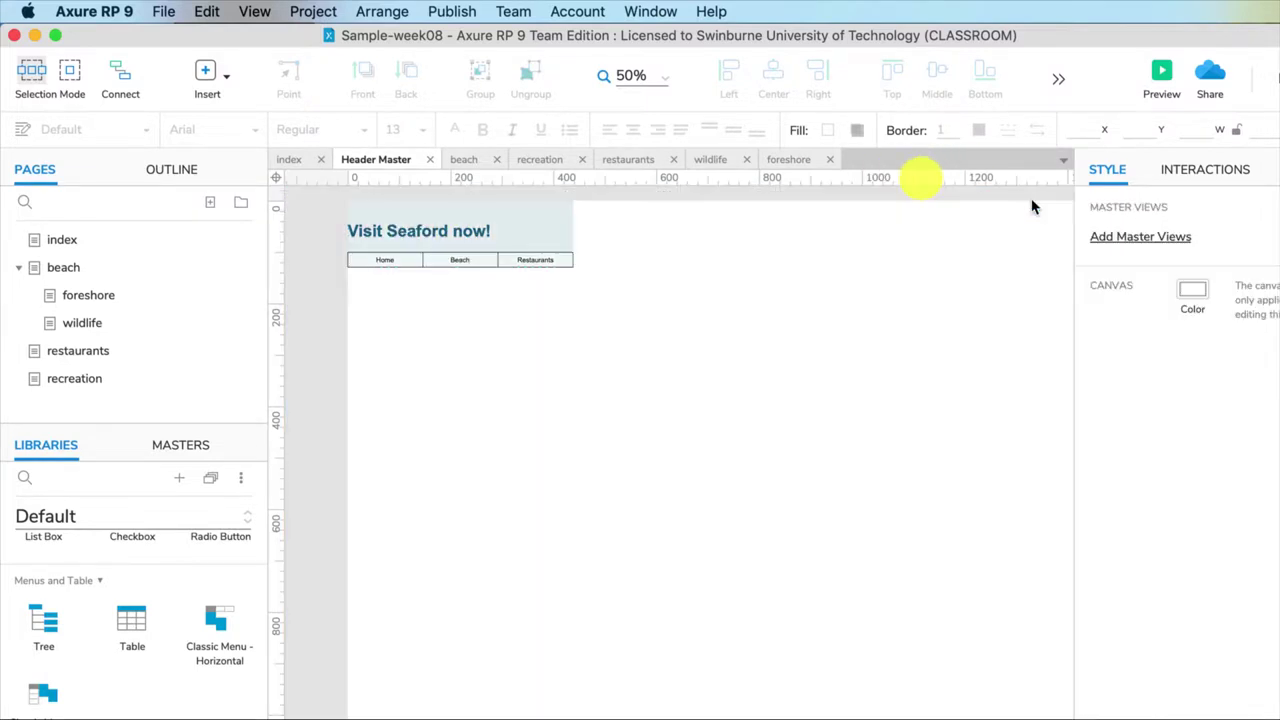
- Preview the Seaford page in Safari, then bring the Axure project back in front
left_click(1161, 75)
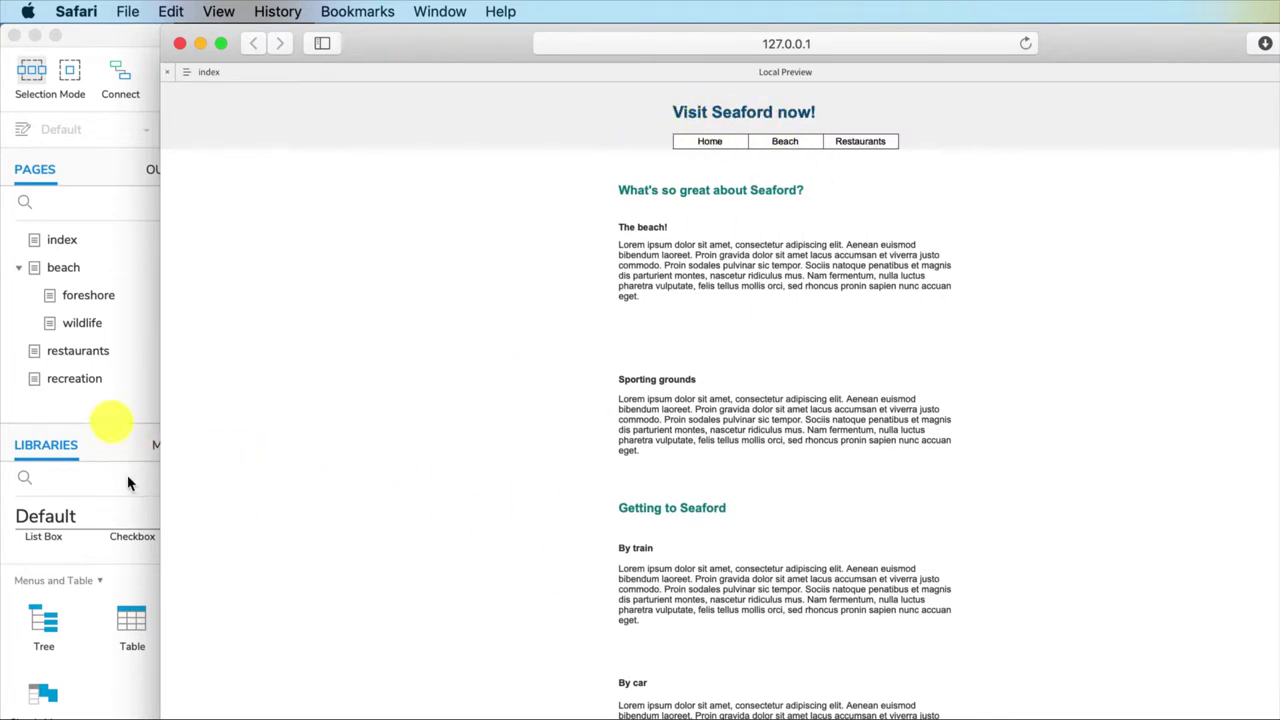
left_click(110, 392)
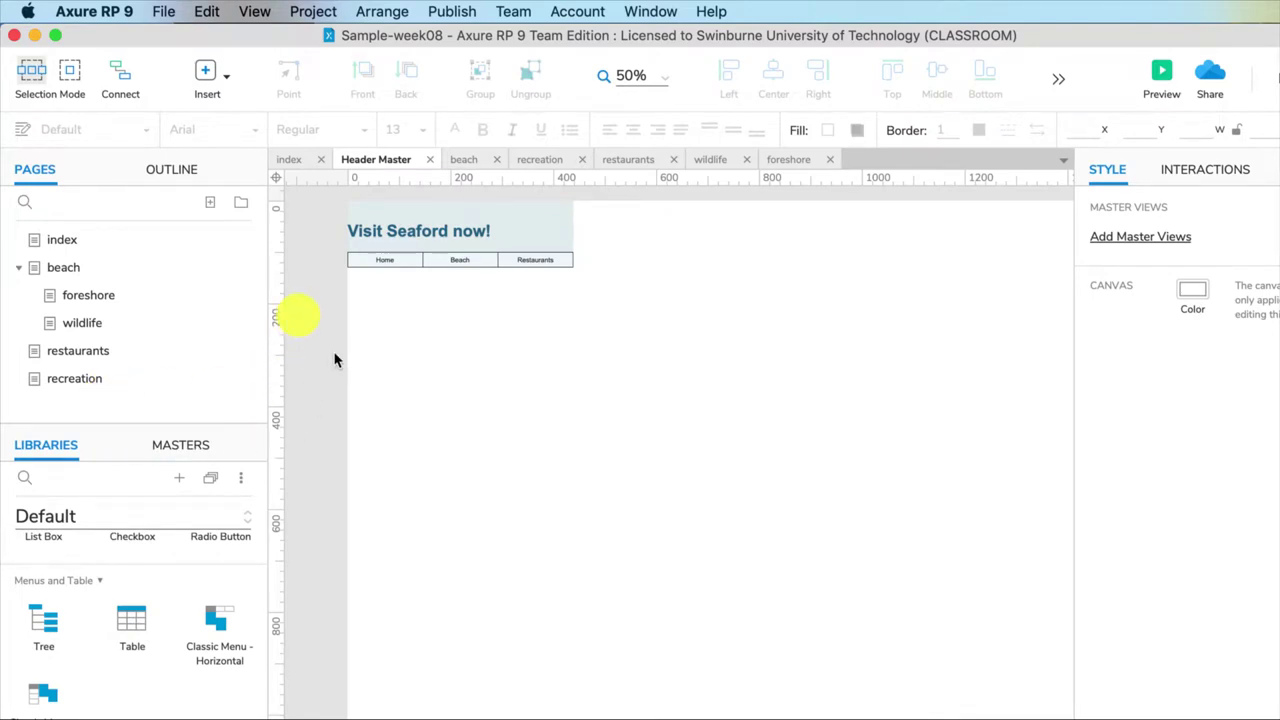
- Re-enter the Header panel's State1 and select the Beach menu item
double_click(457, 234)
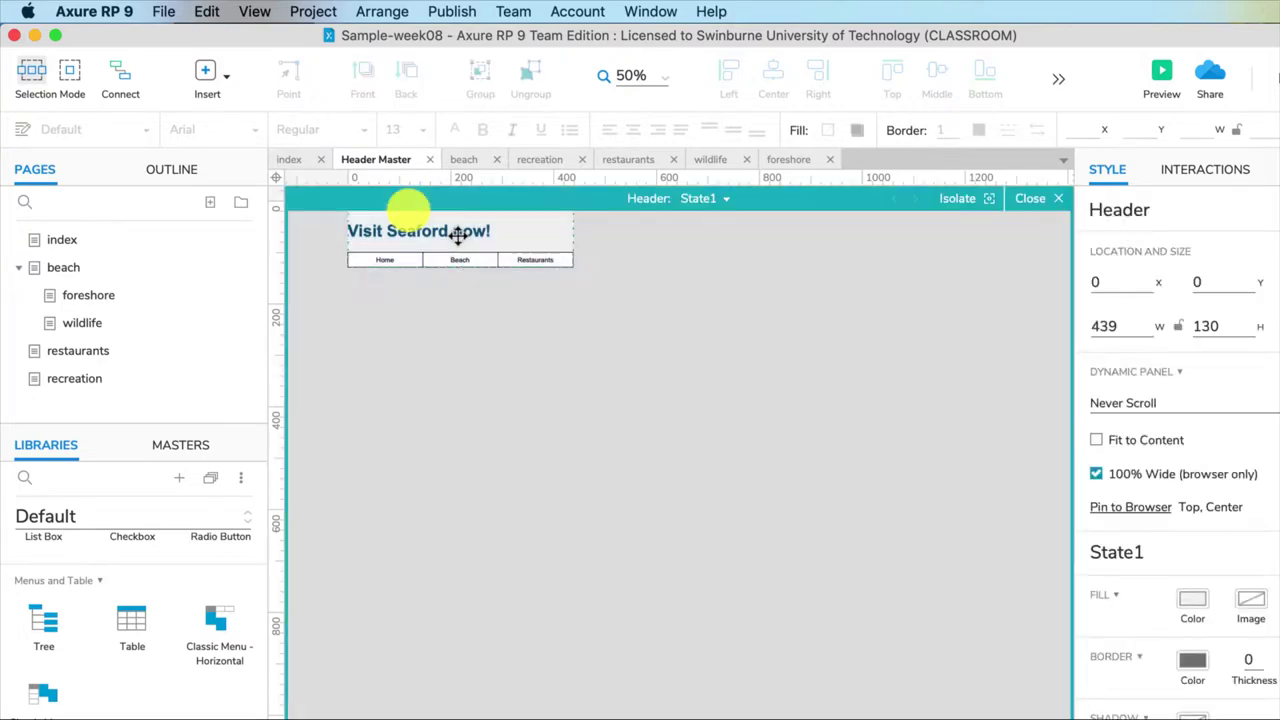
left_click(459, 261)
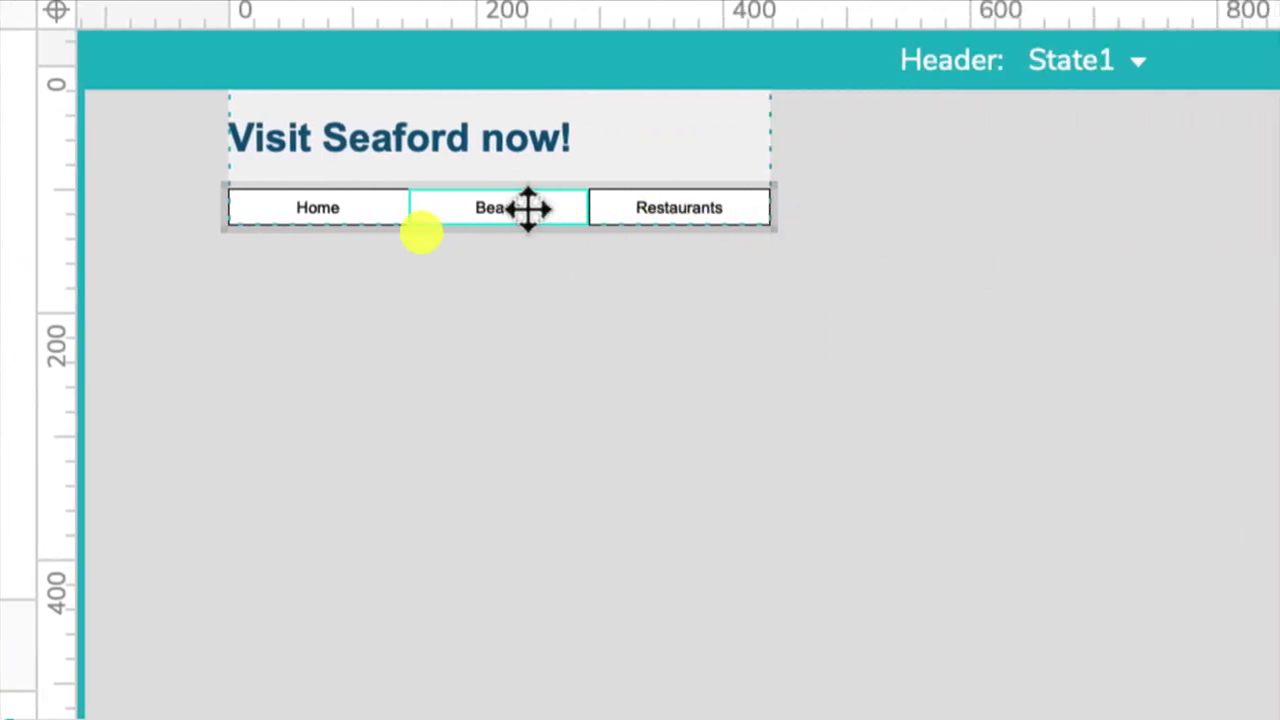
- Add a submenu under Beach and label its first two items Foreshore and Wildlife
right_click(529, 208)
left_click(628, 476)
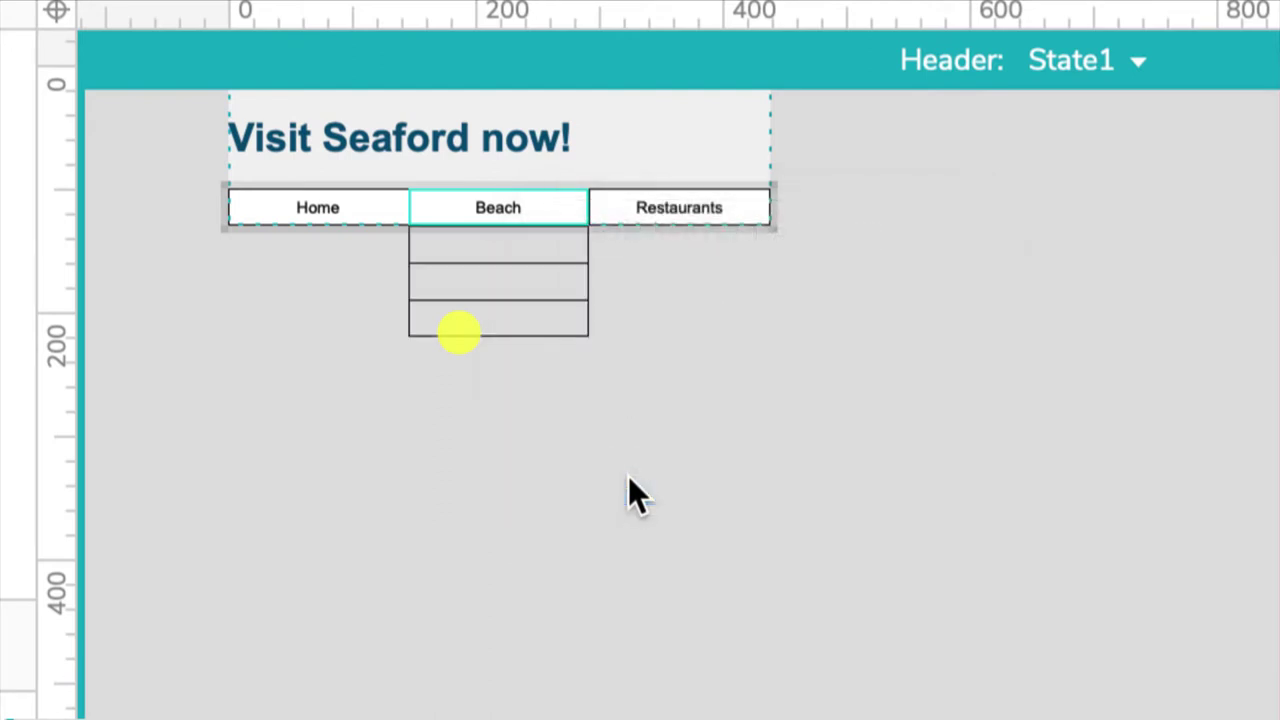
double_click(491, 244)
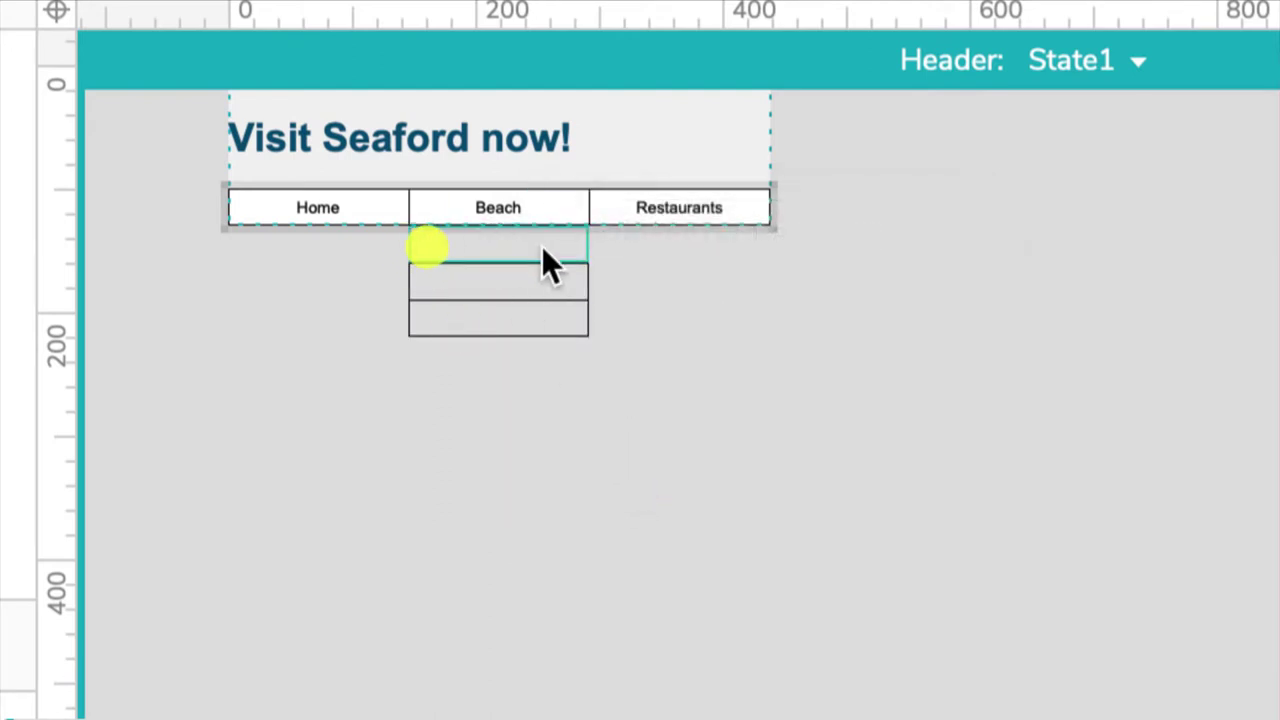
type("Foreshore")
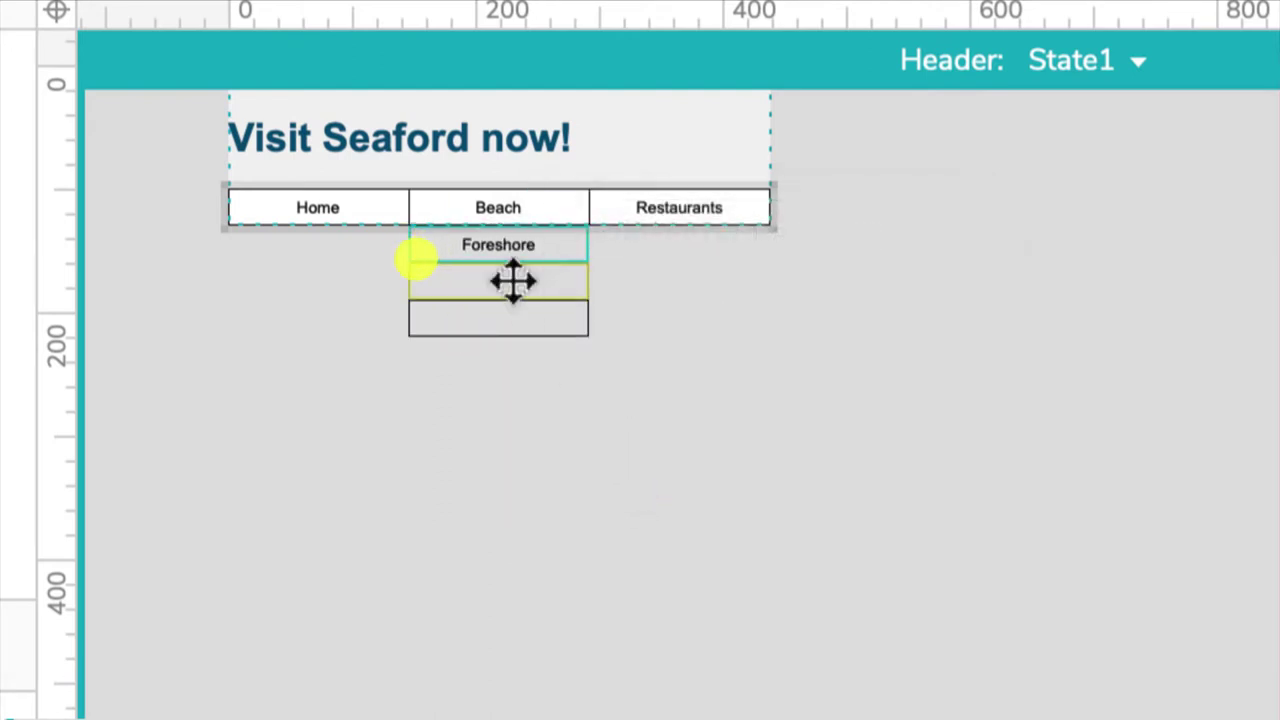
double_click(512, 280)
type("Wildlife")
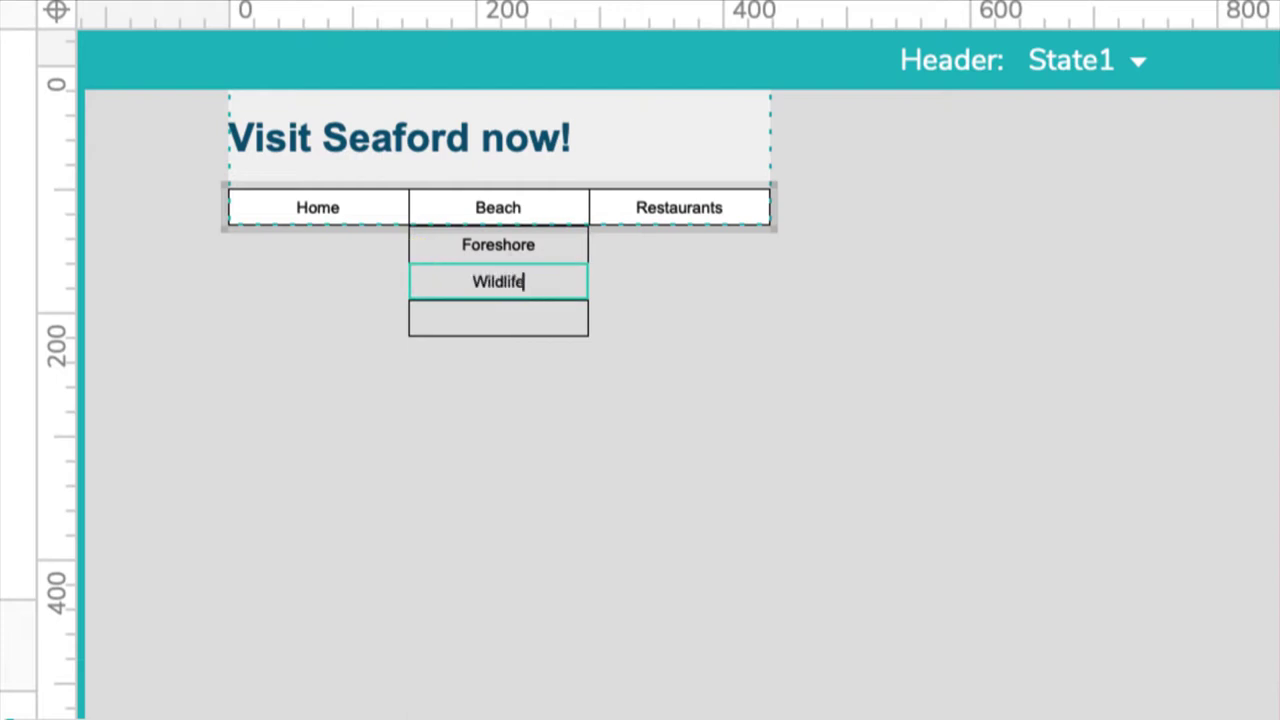
- Delete the empty third item from the Beach submenu
left_click(495, 312)
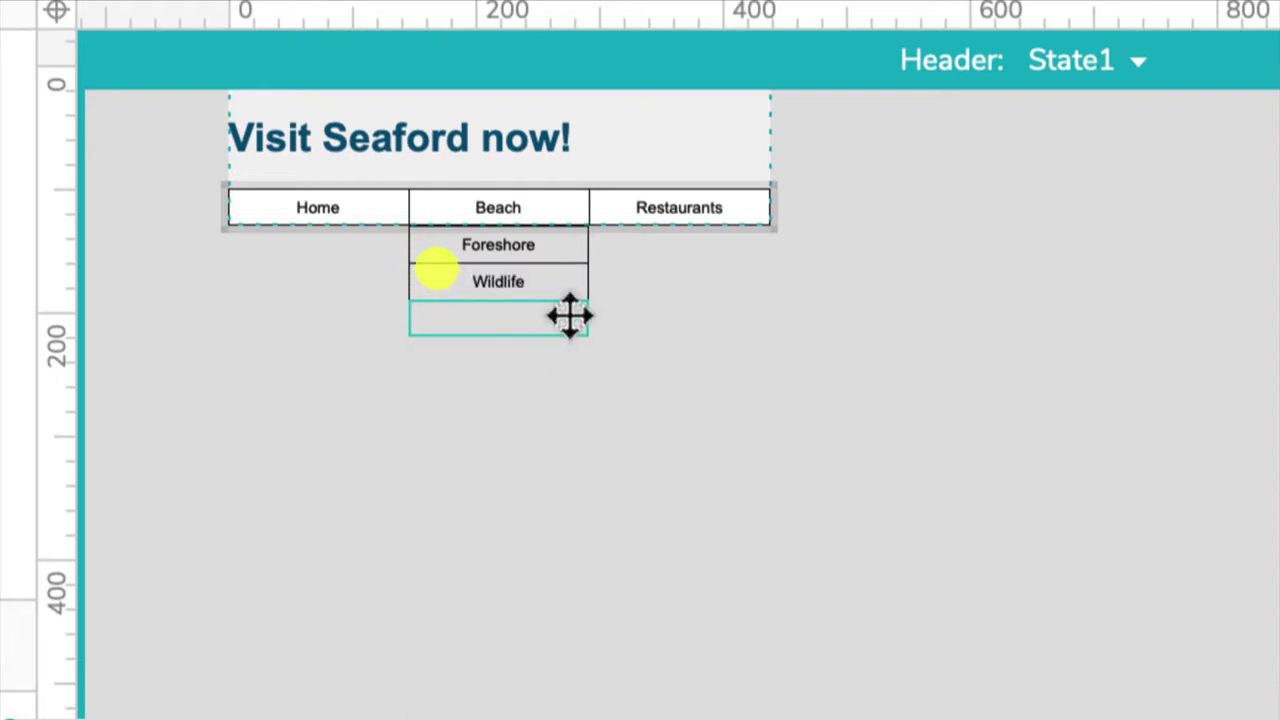
right_click(539, 313)
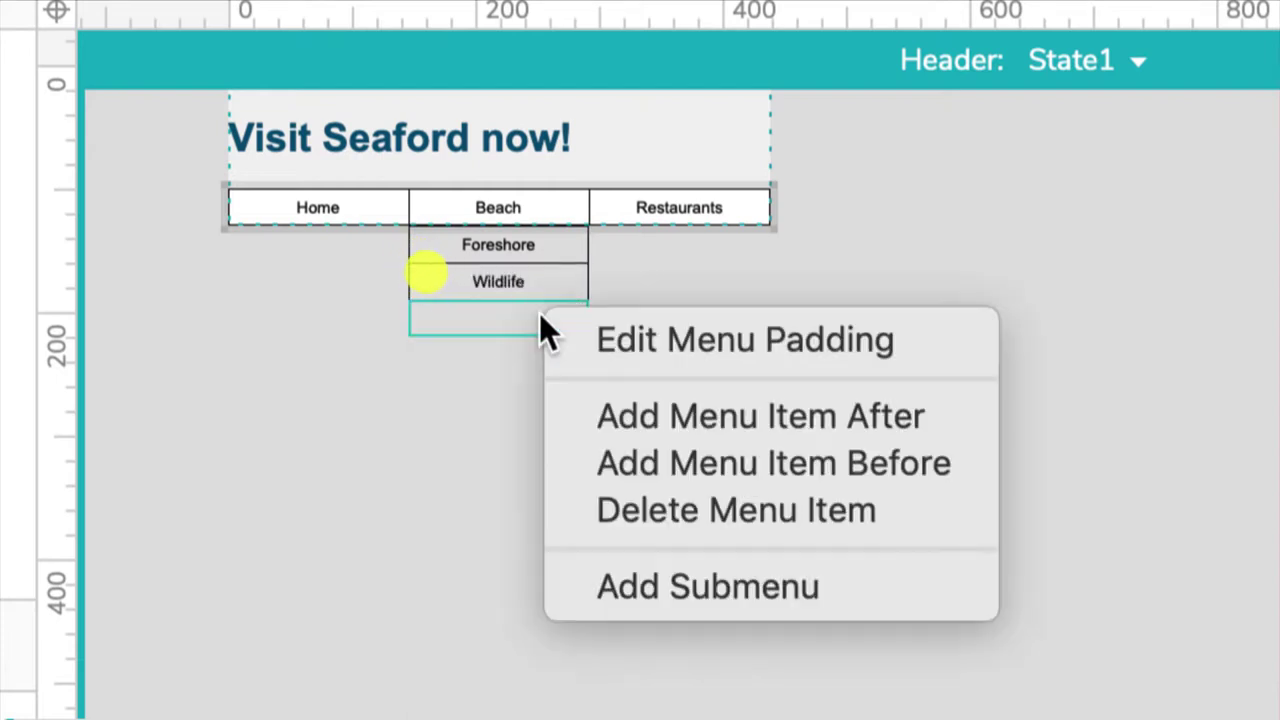
key("Escape")
key("Delete")
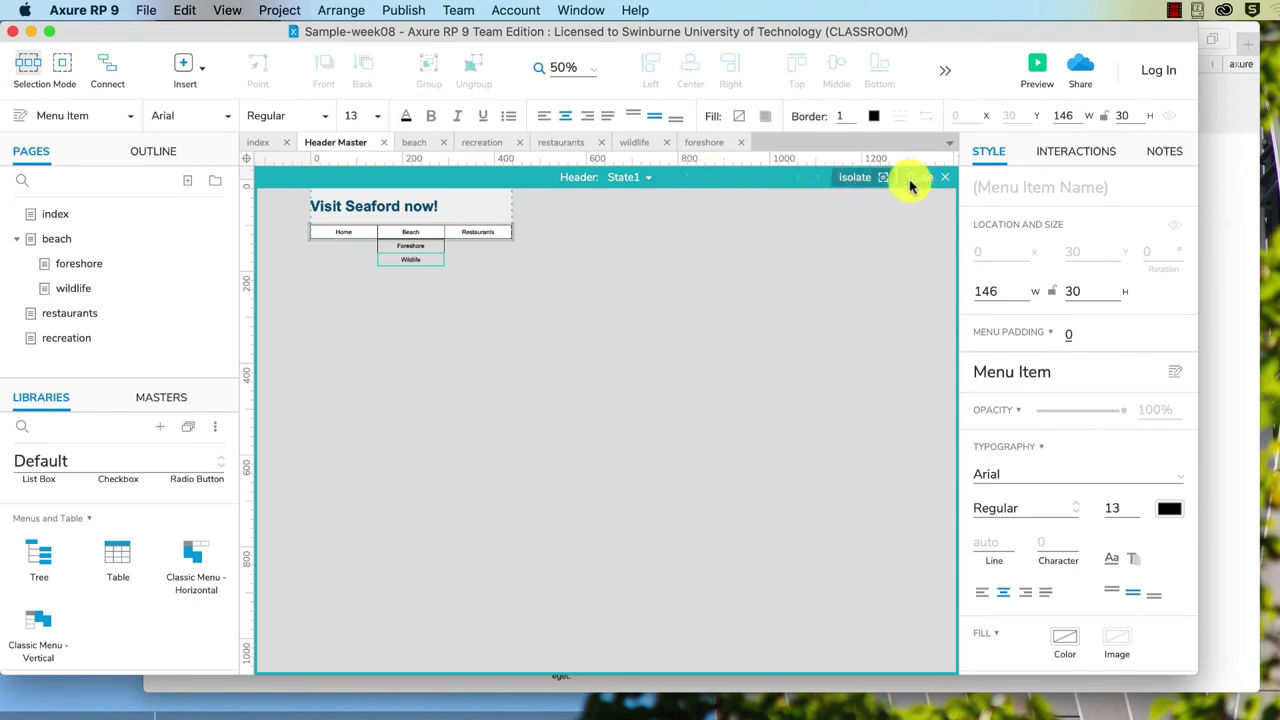
- Close the panel state editor and preview the Seaford page in Safari
left_click(912, 180)
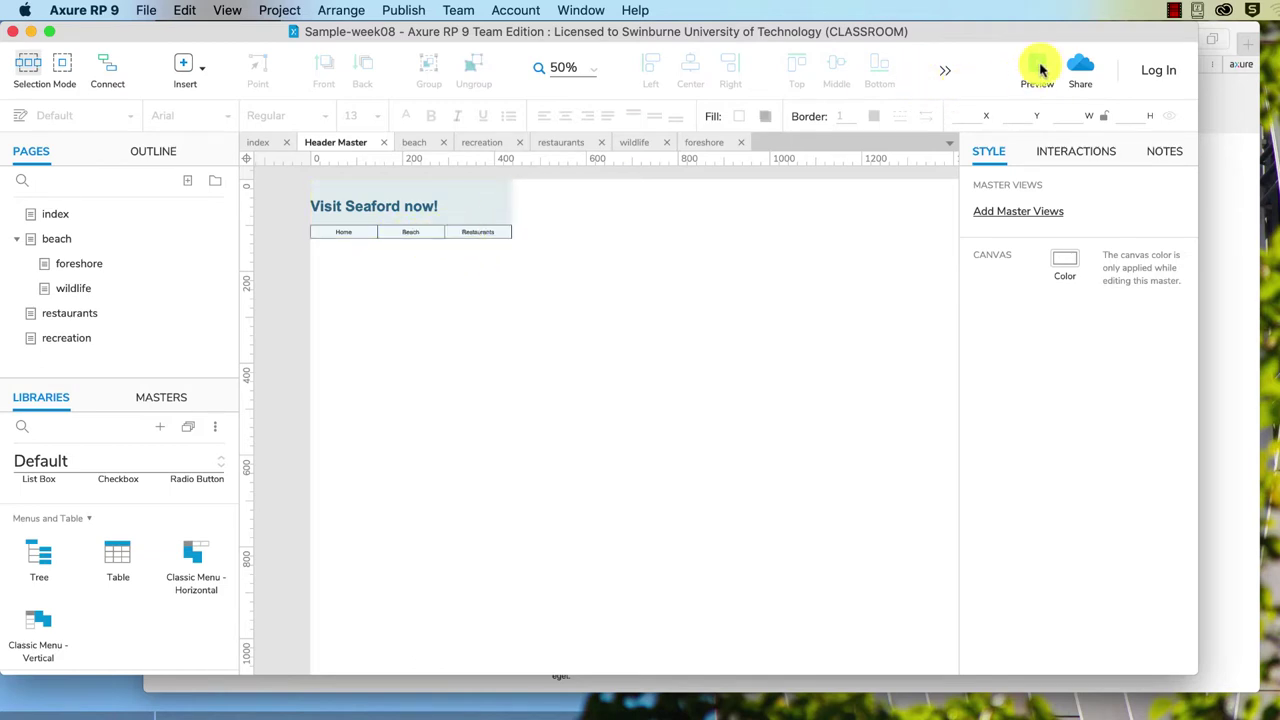
left_click(1040, 68)
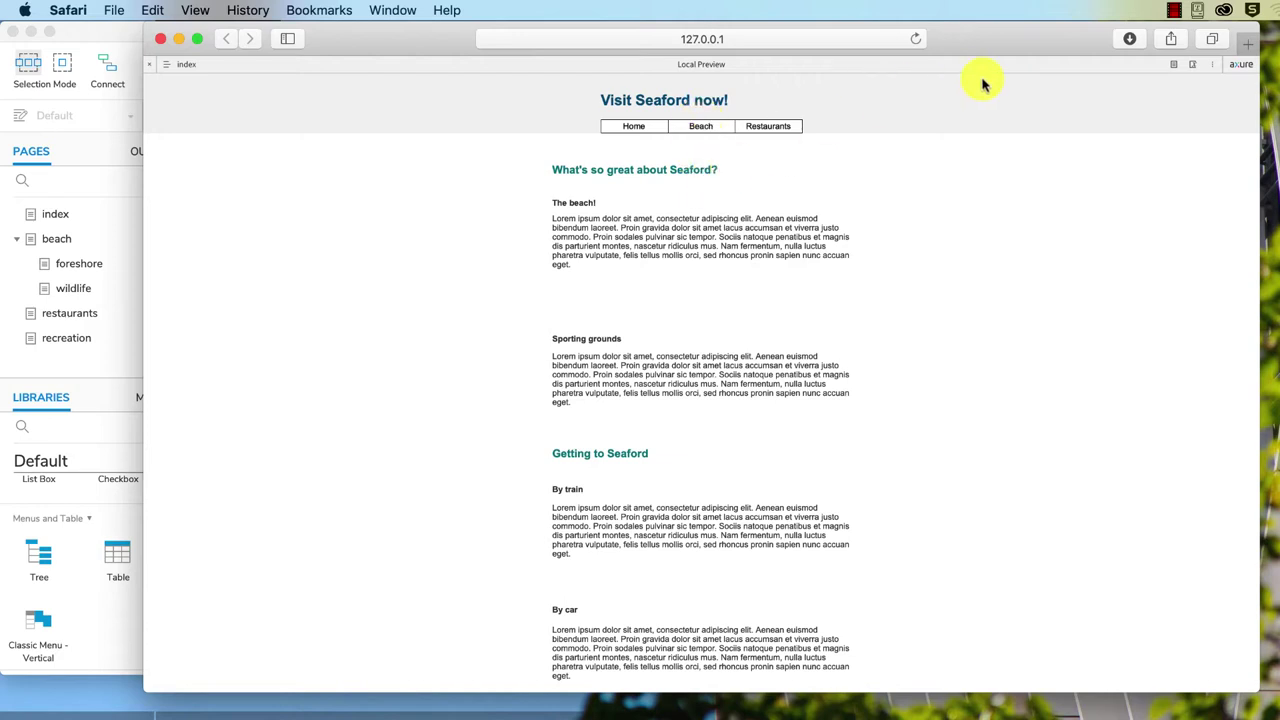
- Back in Axure, stretch the Header dynamic panel's height from 130 to 220, keeping width 439
left_click(118, 378)
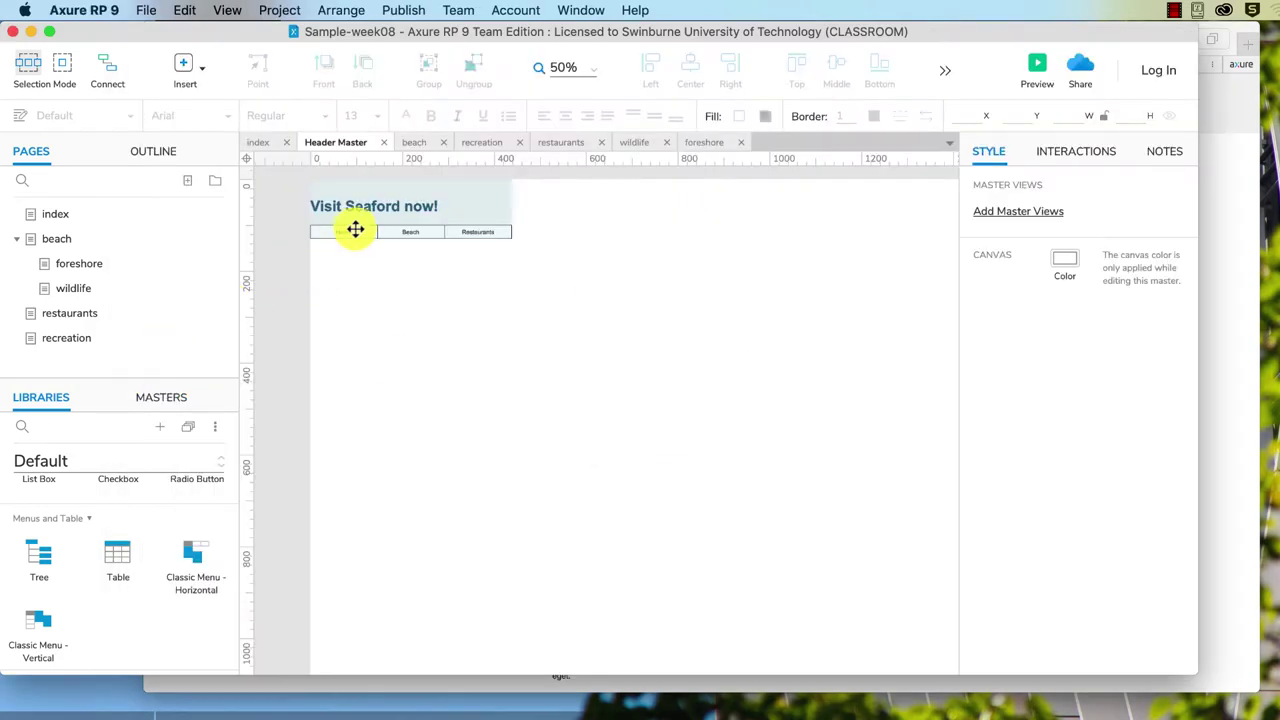
left_click(466, 206)
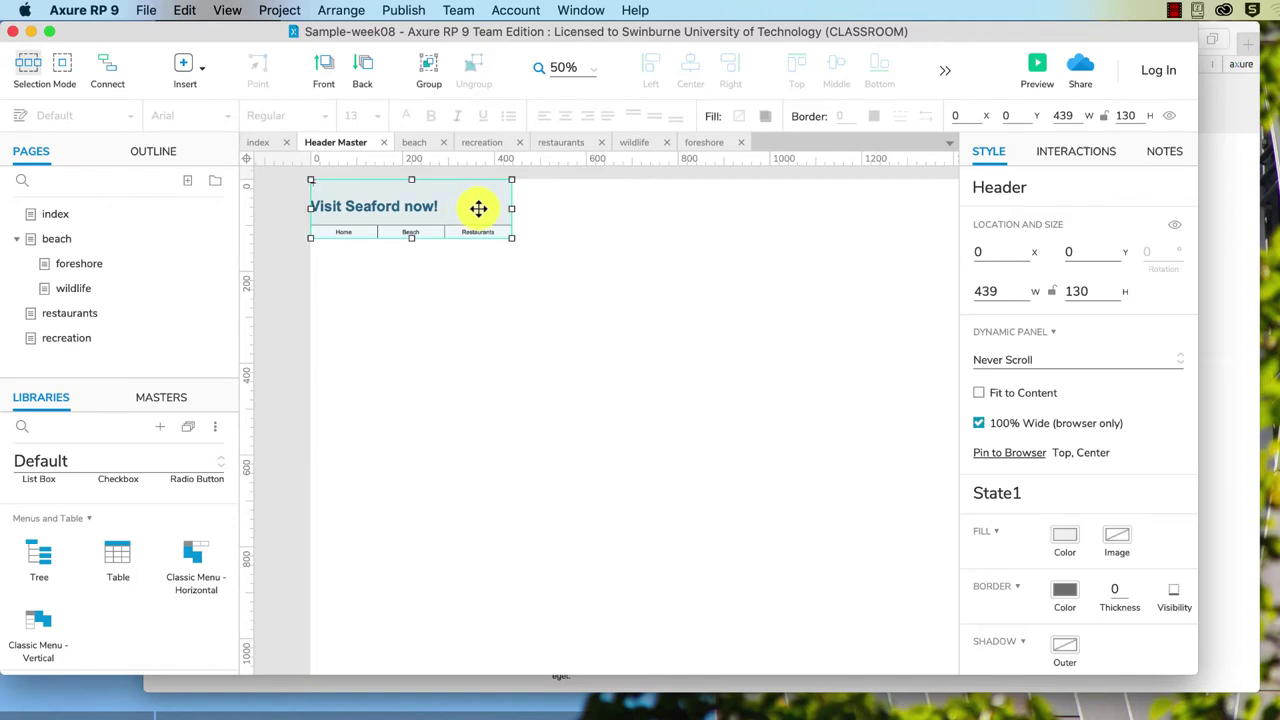
left_click(413, 240)
left_click_drag(413, 240, 412, 279)
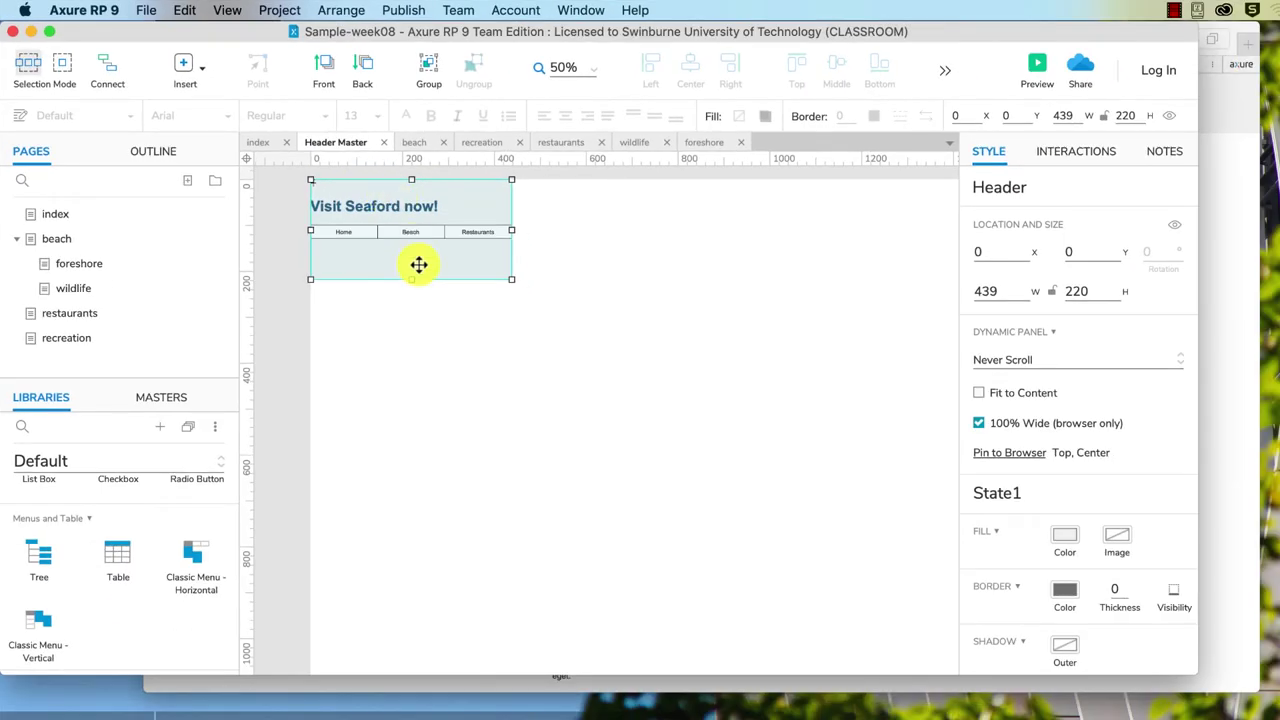
left_click_drag(411, 279, 411, 280)
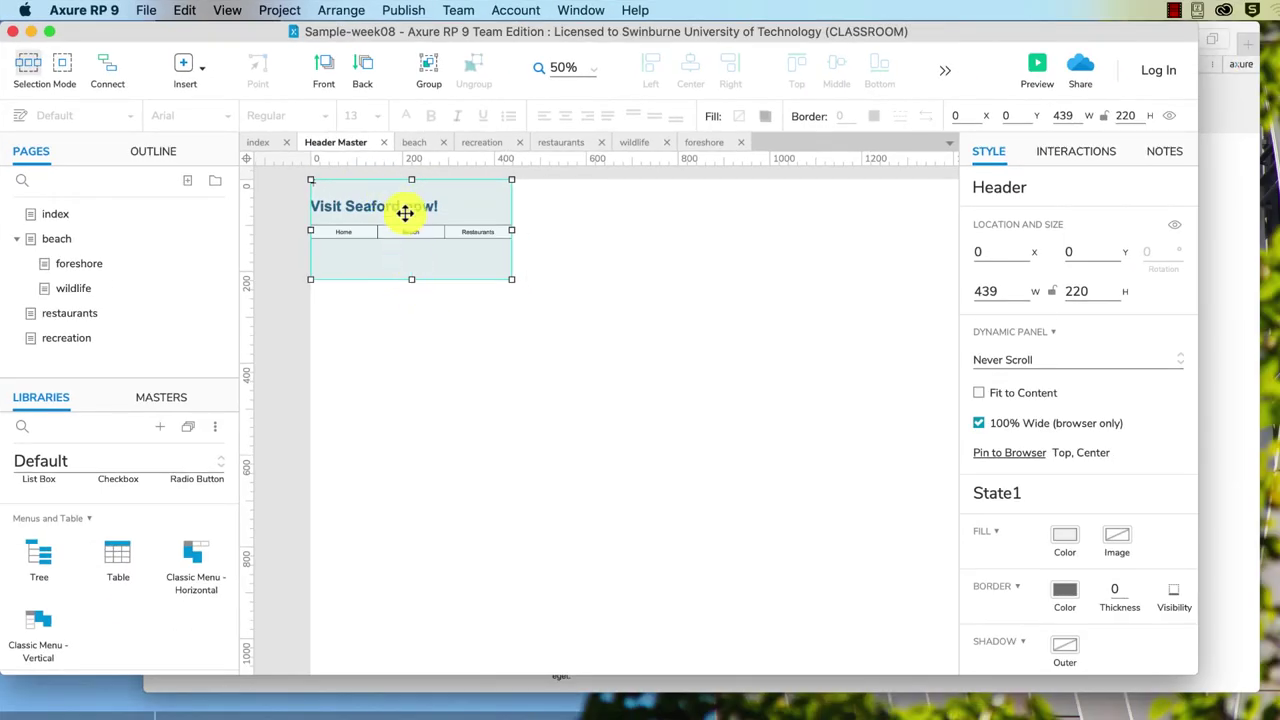
- Re-enter State1 and click Beach to display its Foreshore/Wildlife dropdown
double_click(406, 209)
left_click(408, 232)
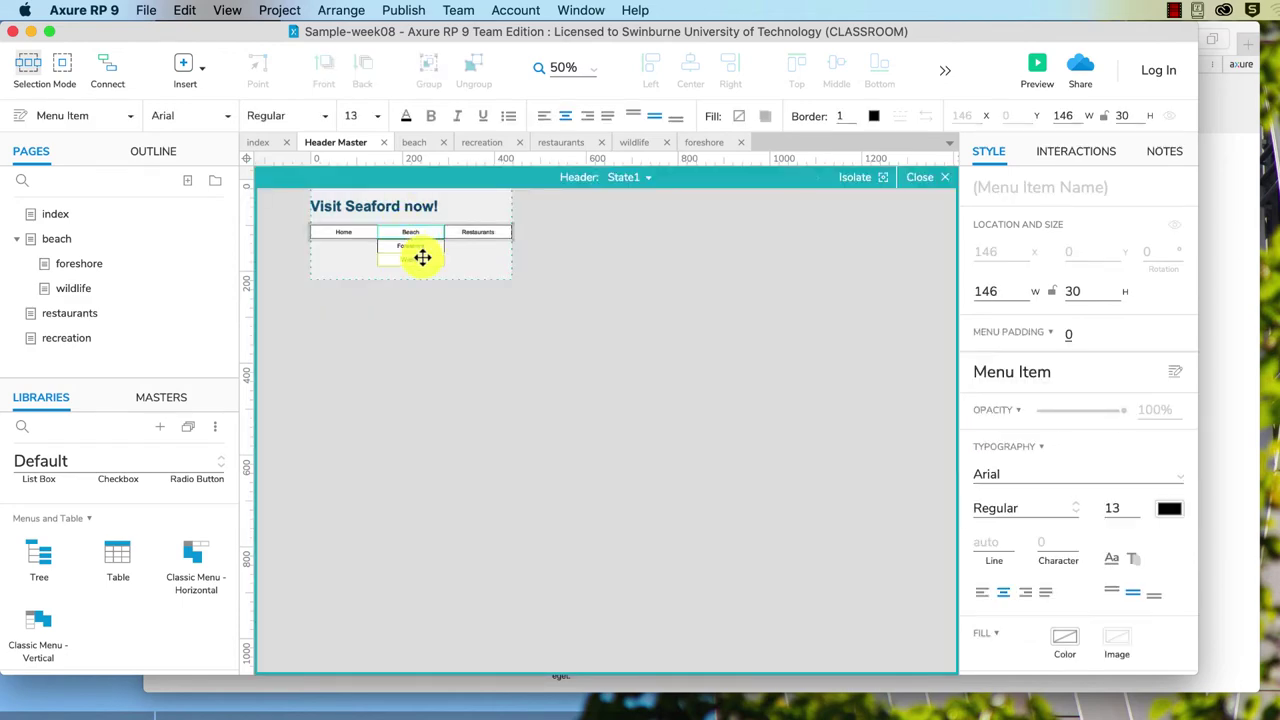